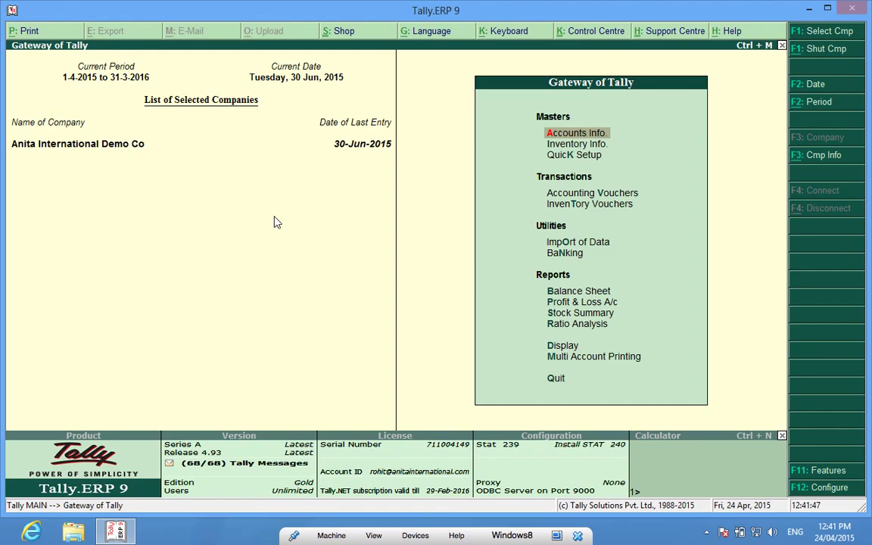
Open Accounts Info > Ledgers > Alter and move down the ledger list to Supplier 1
key(Return)
key(Down)
key(Return)
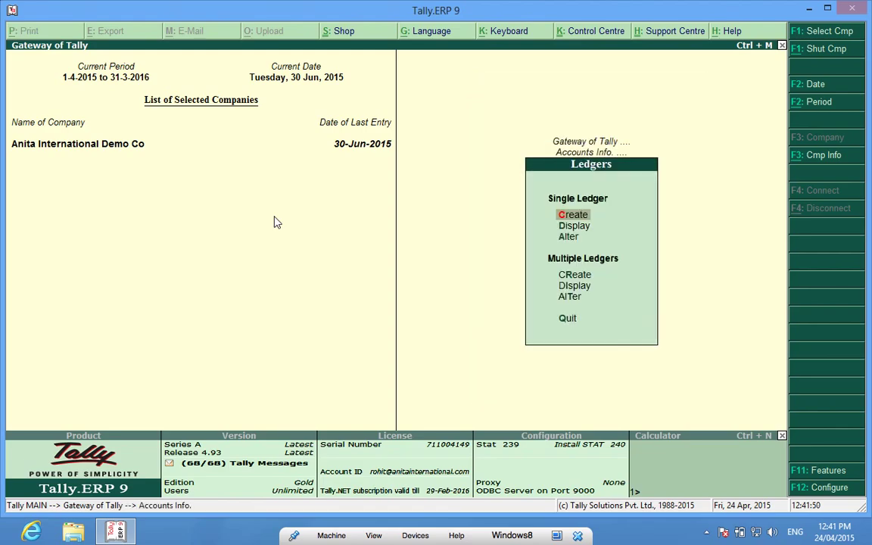
key(Down)
key(Down)
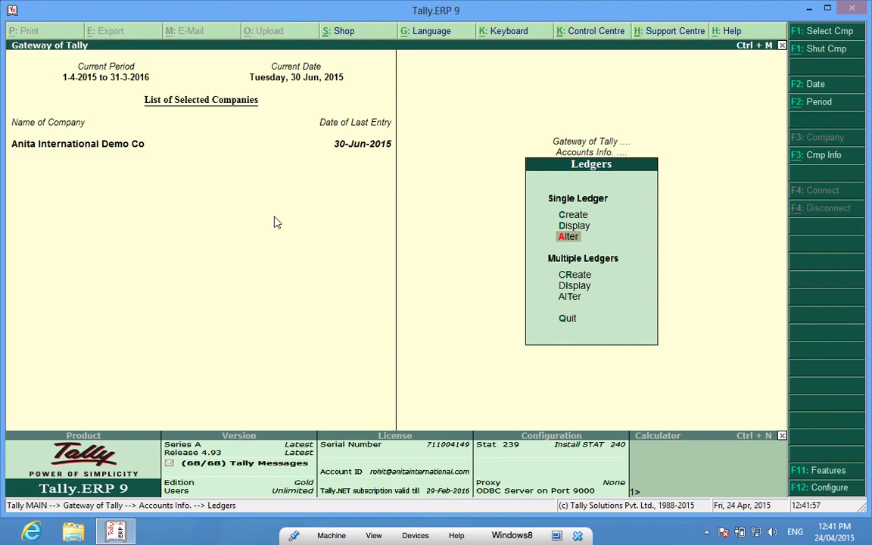
key(Return)
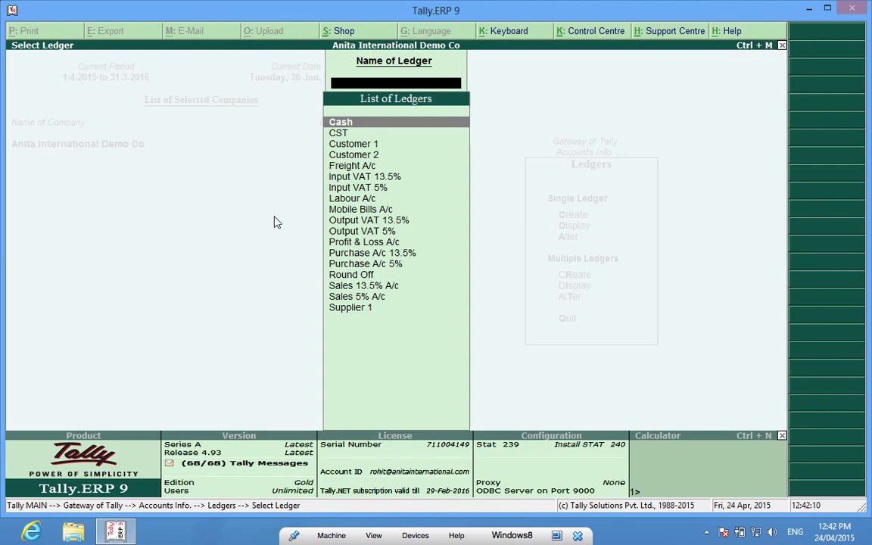
key(Down)
key(Down)
key(Down)
key(Down)
key(Down)
key(Down)
key(Down)
key(Down)
key(Down)
key(Down)
key(Down)
key(Down)
key(Down)
key(Down)
key(Down)
key(Down)
key(Down)
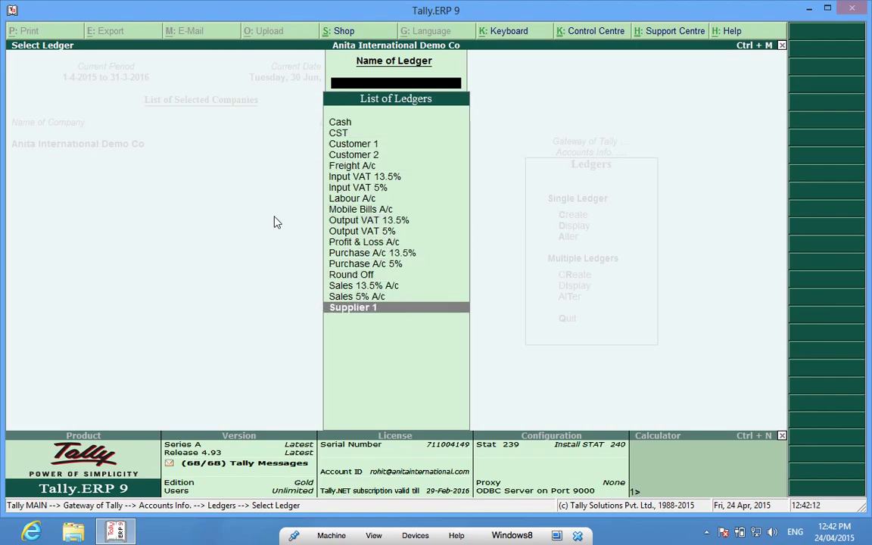
Enter a 20,000.00 Cr opening balance for Supplier 1, skip bill-wise details, and save
key(Return)
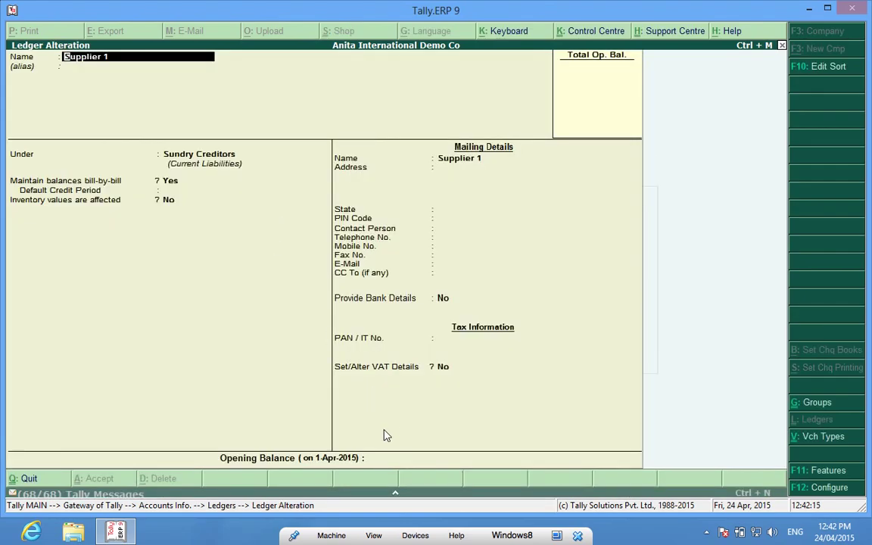
click(375, 461)
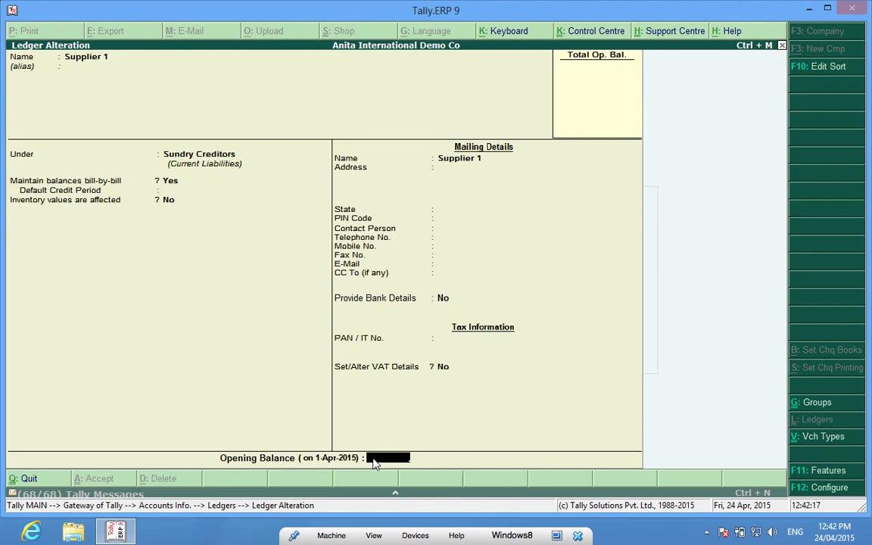
text(20000)
key(Return)
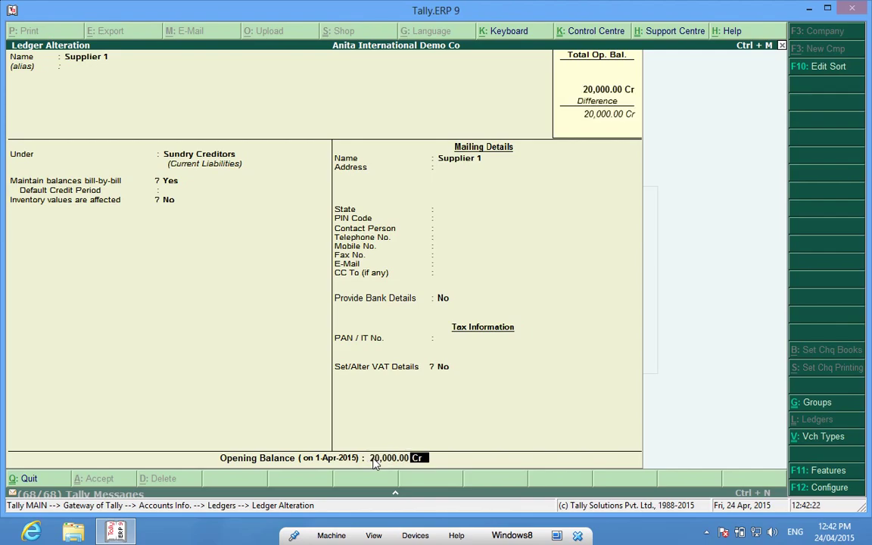
key(Return)
key(Escape)
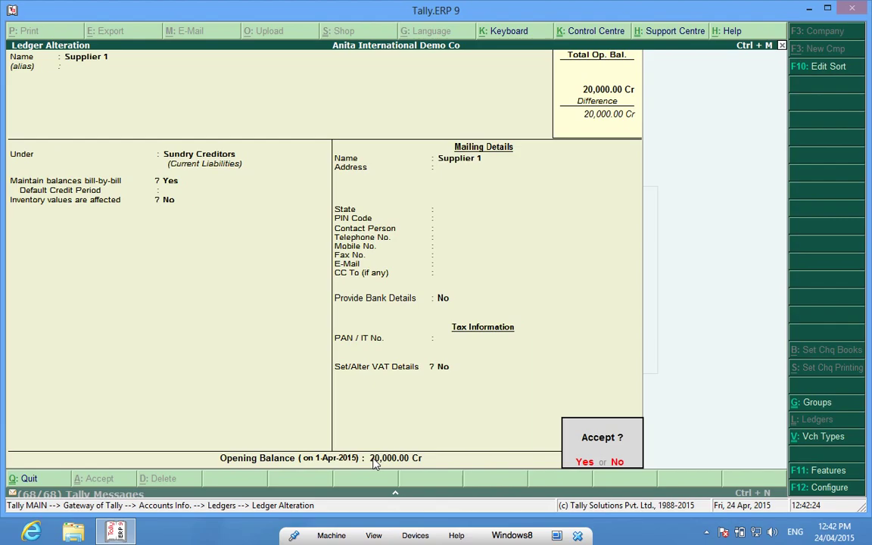
key(Return)
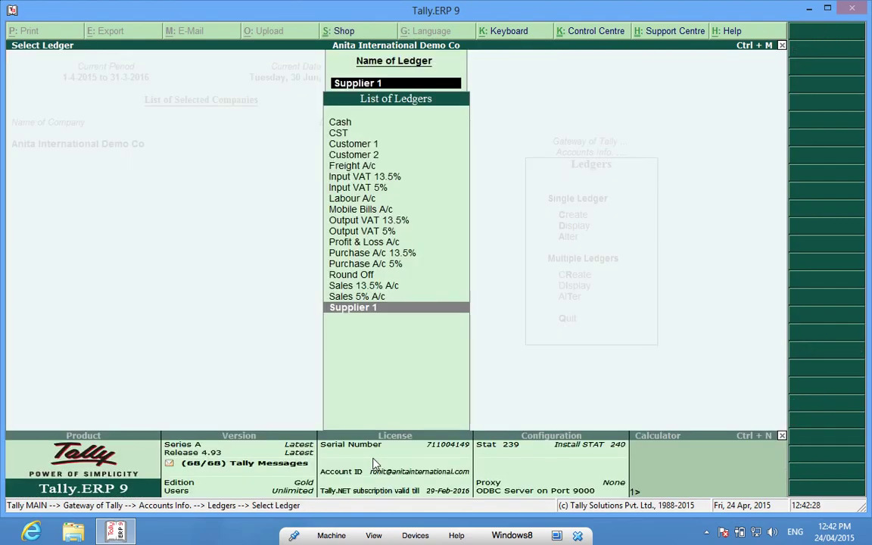
Select the Cash ledger, enter a 5,000.00 Dr opening balance, and save it
key(Up)
key(Up)
key(Up)
key(Up)
key(Up)
key(Up)
key(Up)
key(Up)
key(Up)
key(Up)
key(Up)
key(Up)
key(Up)
key(Up)
key(Up)
key(Up)
key(Up)
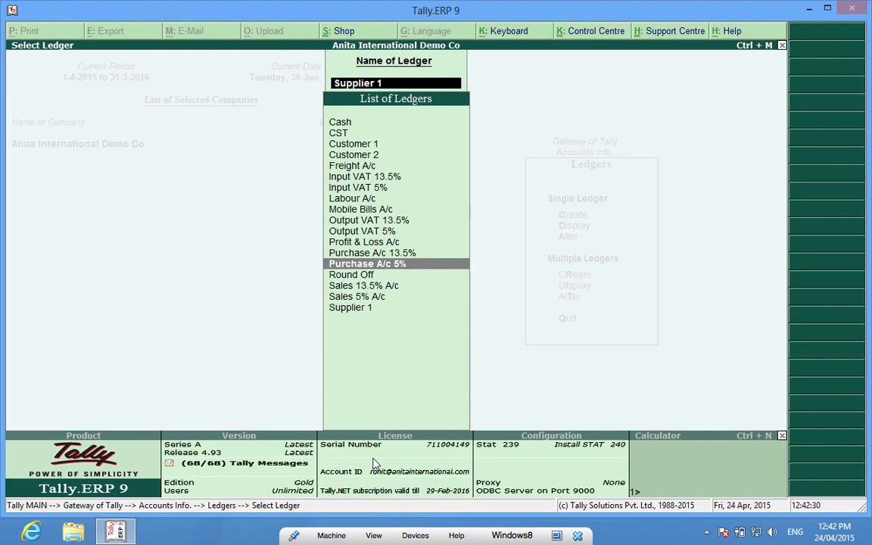
key(Return)
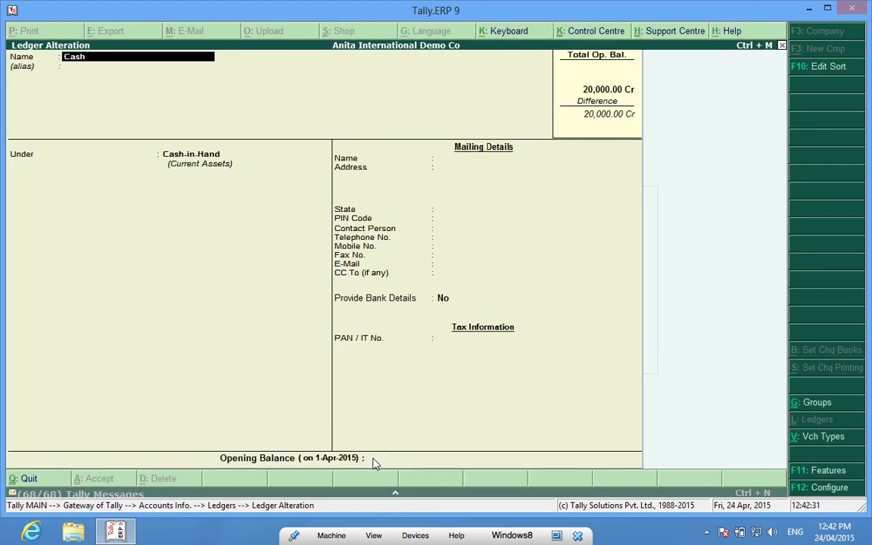
click(373, 458)
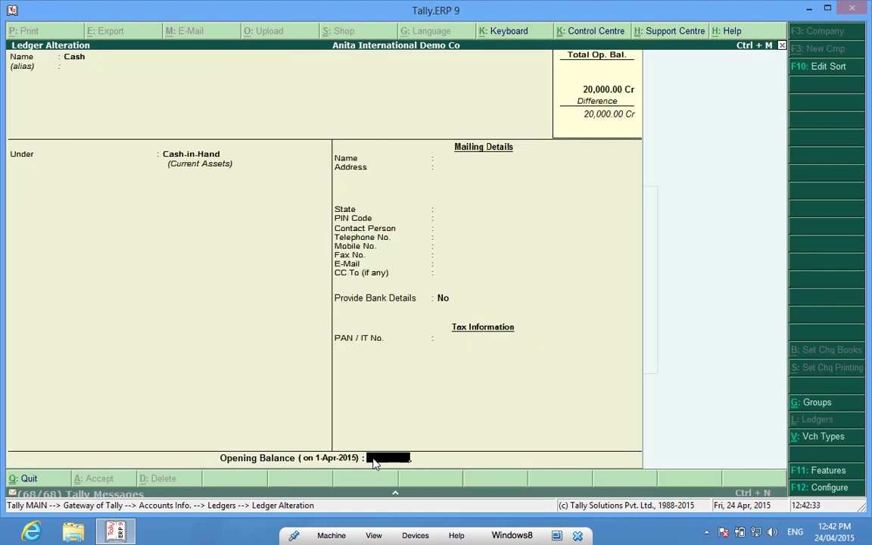
text(5000)
key(Return)
key(Return)
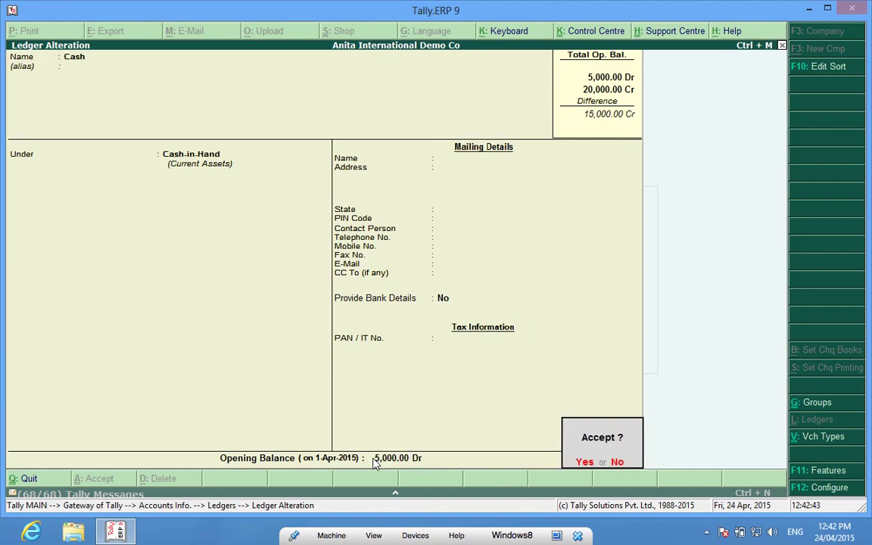
key(Return)
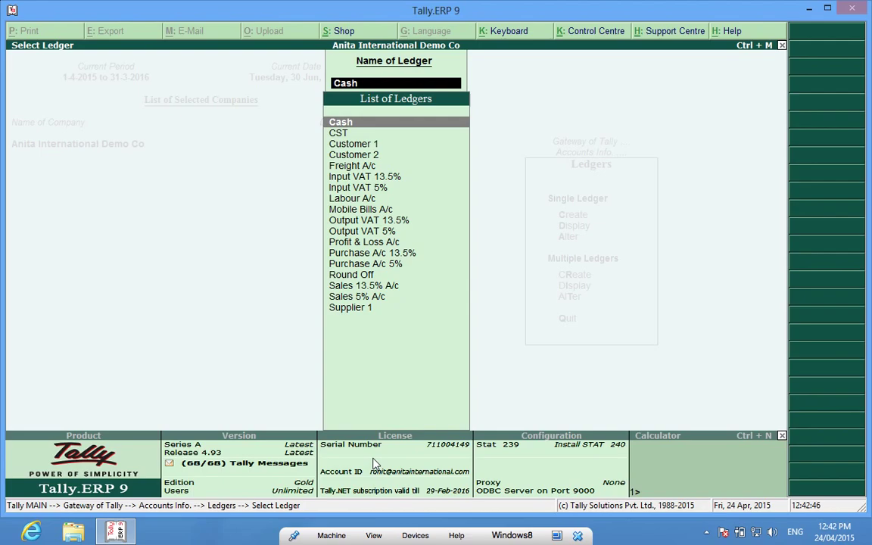
Select Customer 1, enter a 9,000.00 Dr opening balance on account, and save the ledger
key(Down)
key(Down)
key(Return)
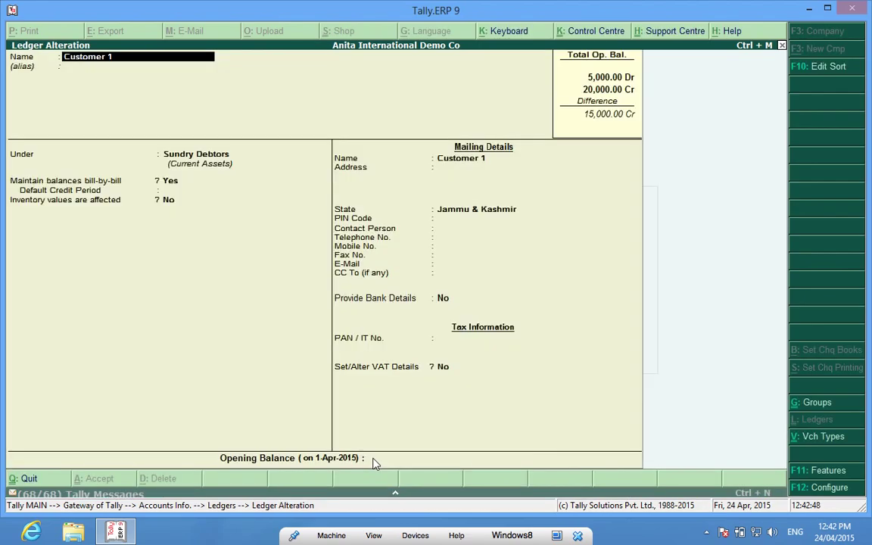
click(373, 460)
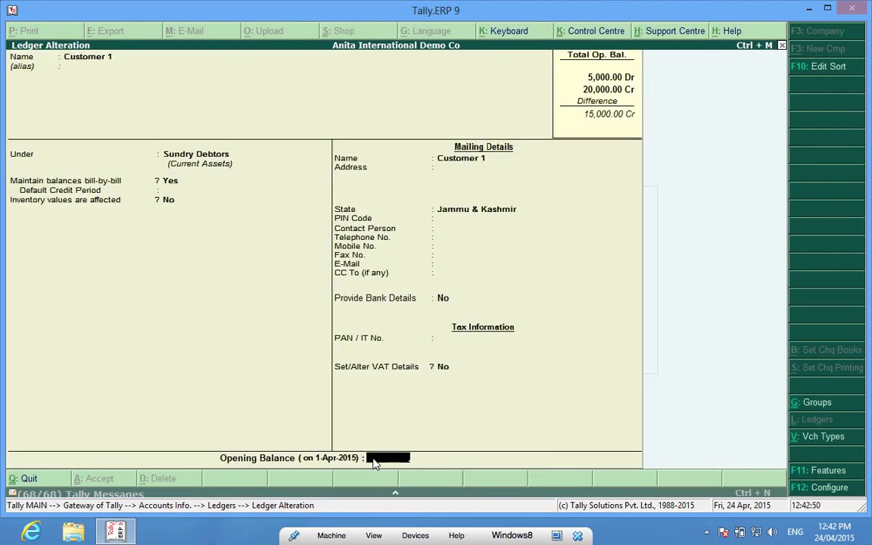
text(9000)
key(Return)
key(Return)
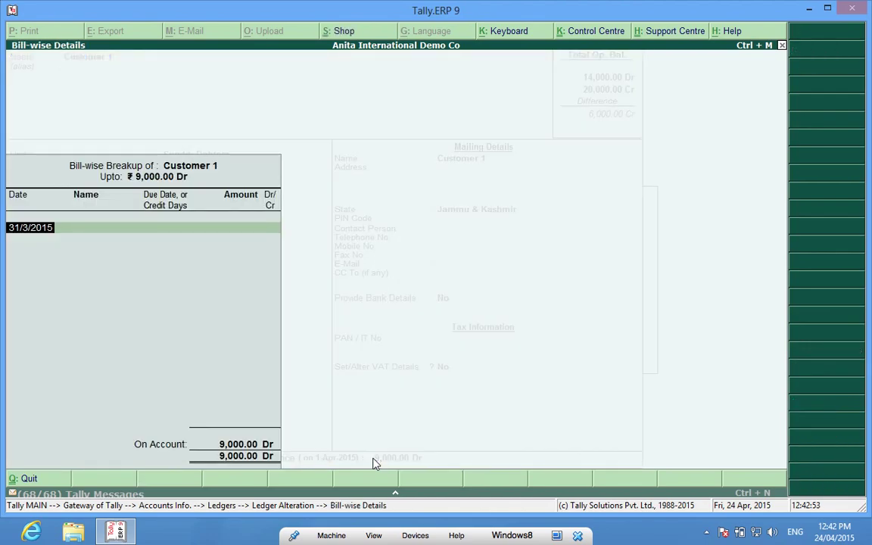
key(Escape)
key(Return)
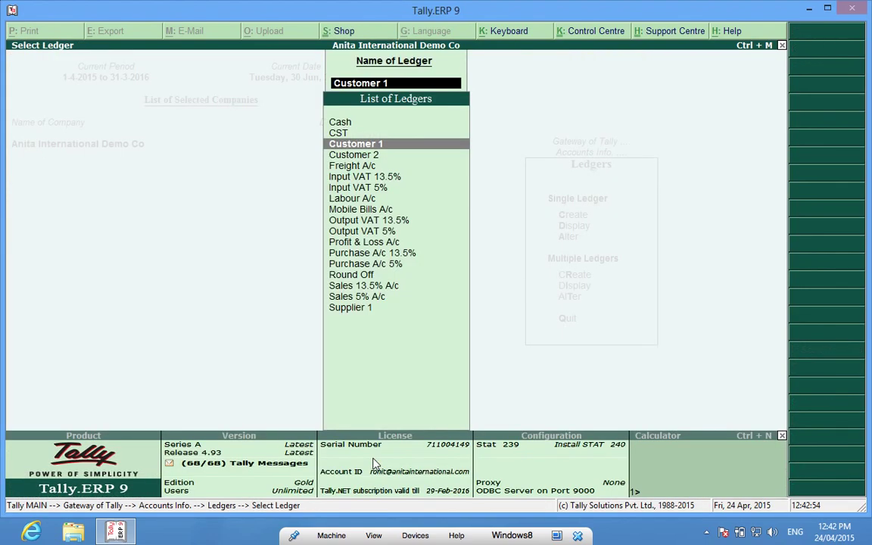
Select Customer 2, enter a 16,000.00 Dr opening balance, and save the ledger
key(Down)
key(Return)
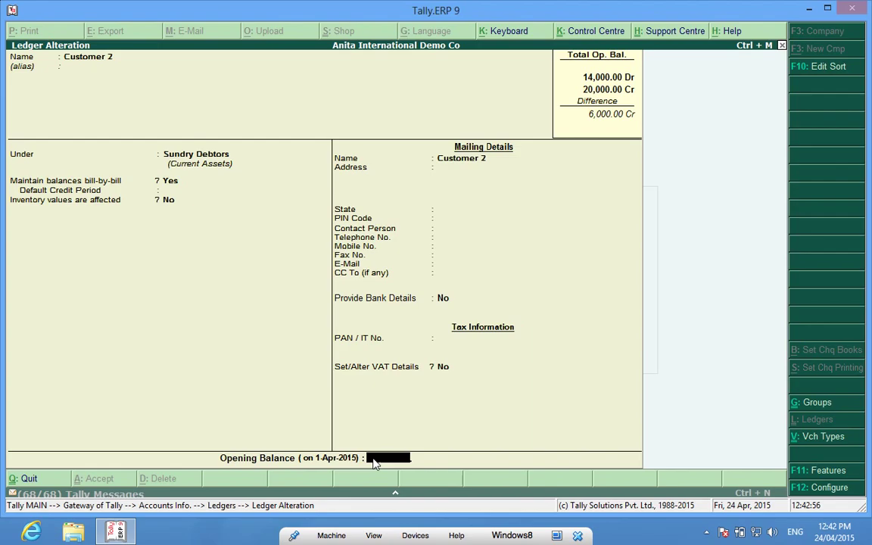
text(16,)
text(000)
key(Return)
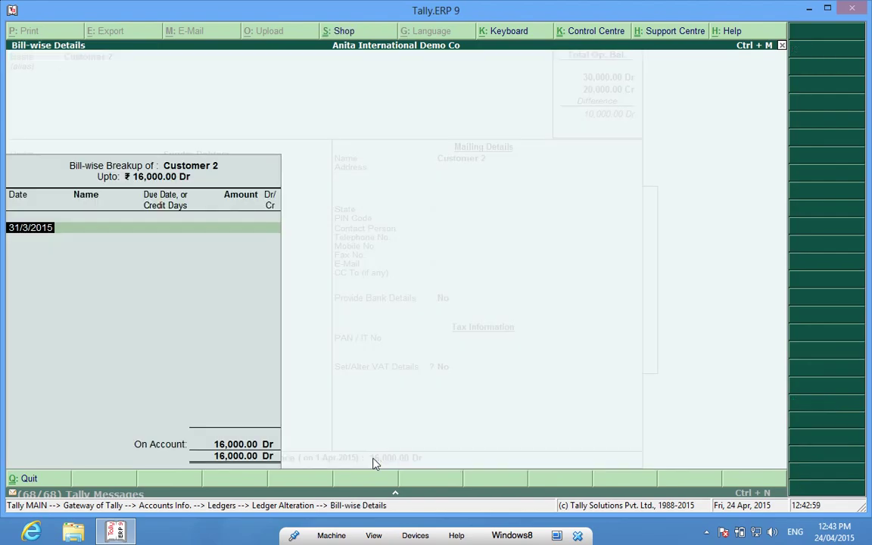
key(Return)
key(Return)
key(Return)
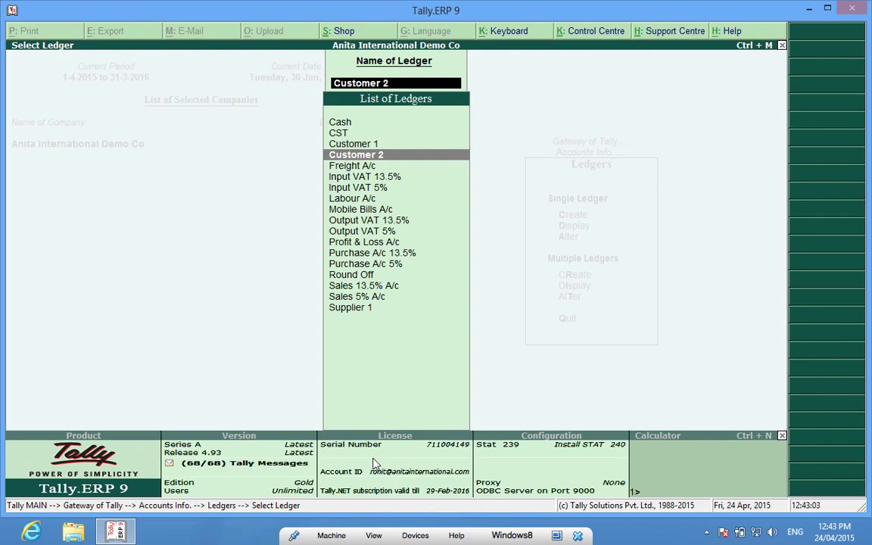
Create a ledger named 'Owner Capital A/c' under Capital Account, leaving State as Not Applicable
key(Escape)
key(Escape)
key(Escape)
key(Down)
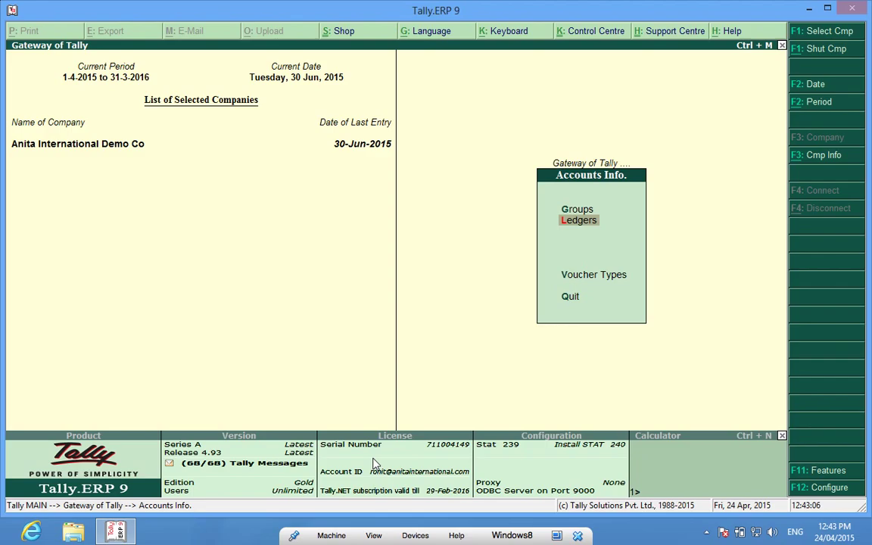
key(Return)
key(Return)
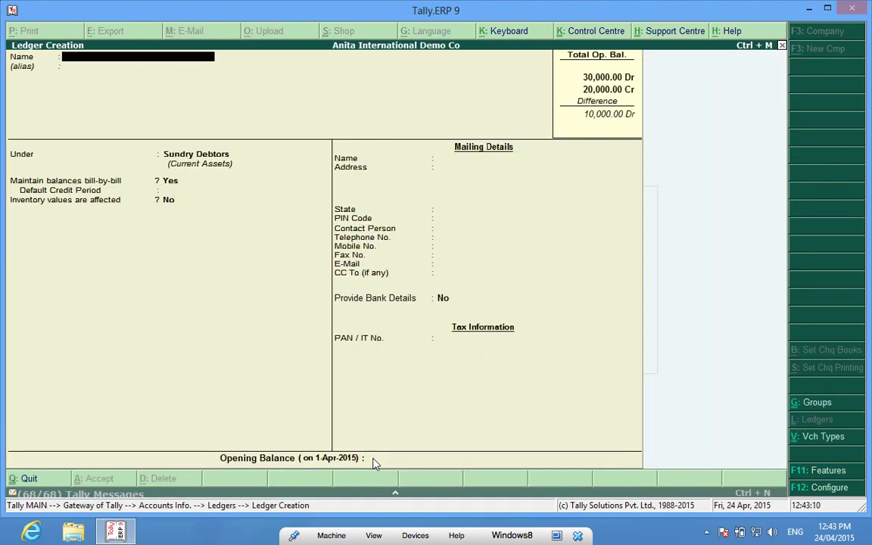
text(O)
text(wner)
text( Capita;L)
key(BackSpace)
key(BackSpace)
text(l a/c)
key(Return)
key(Return)
text(Cap)
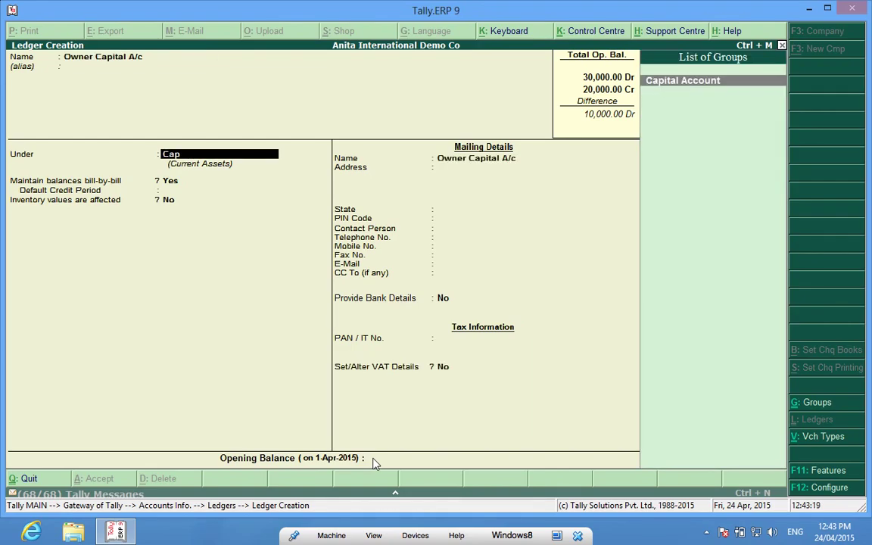
key(Return)
key(Return)
key(Return)
key(Return)
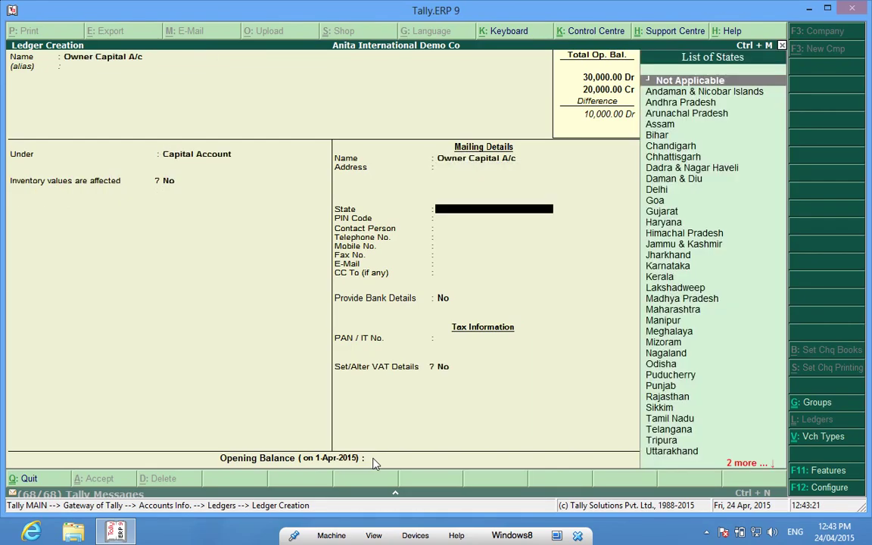
key(Return)
key(Return)
key(Return)
key(Return)
key(Return)
key(Return)
key(Return)
key(Return)
key(Return)
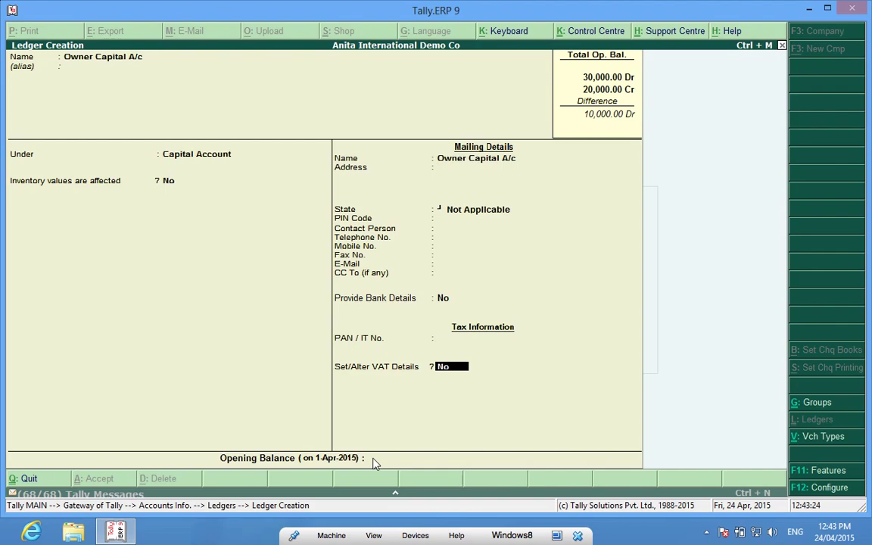
key(Return)
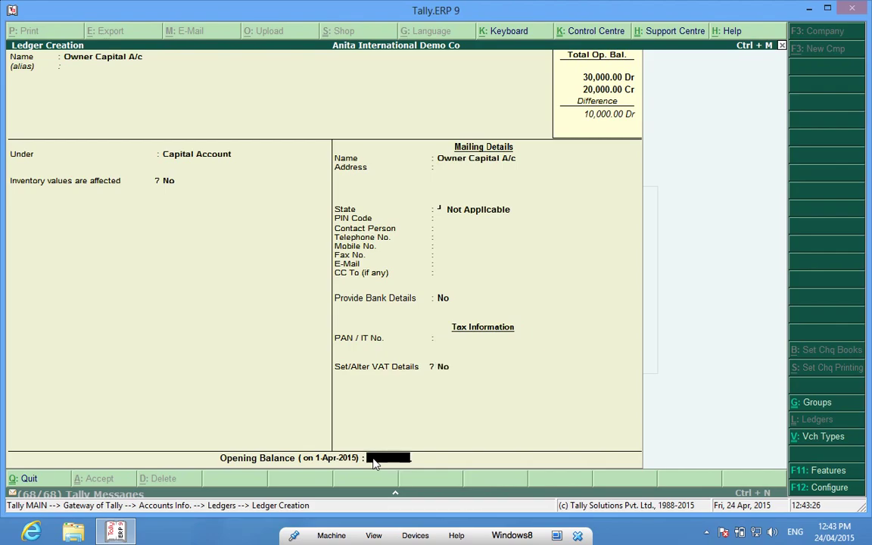
Give Owner Capital A/c a 10,000.00 Cr opening balance and accept the ledger
text(10,000)
key(Return)
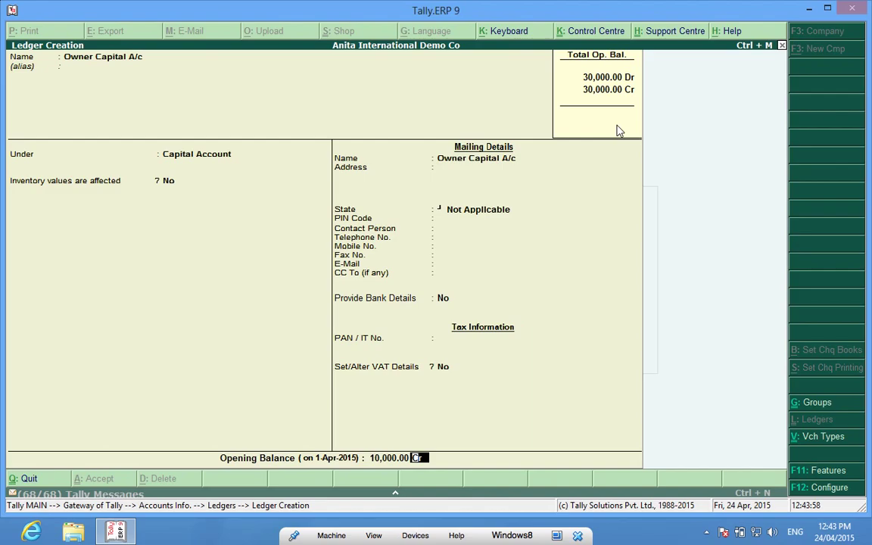
key(Return)
key(Return)
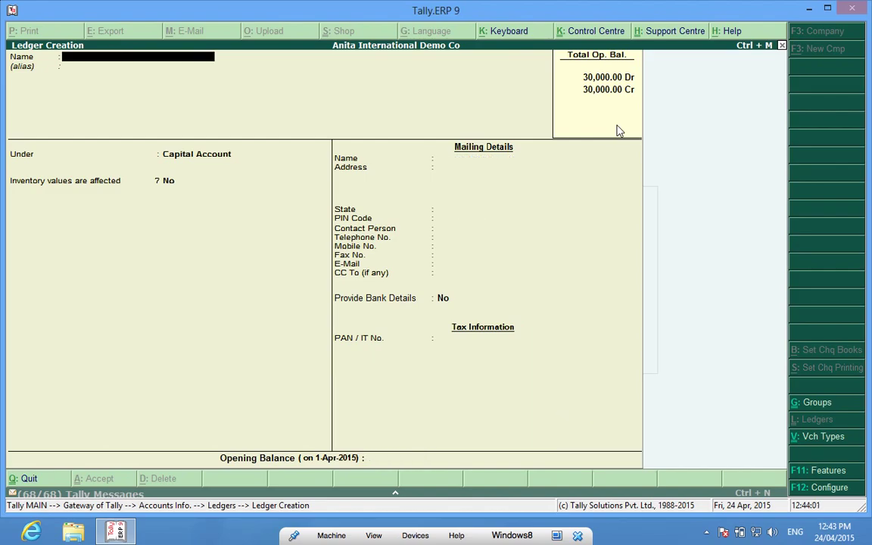
Close the blank ledger creation form and return to the Gateway of Tally
key(Escape)
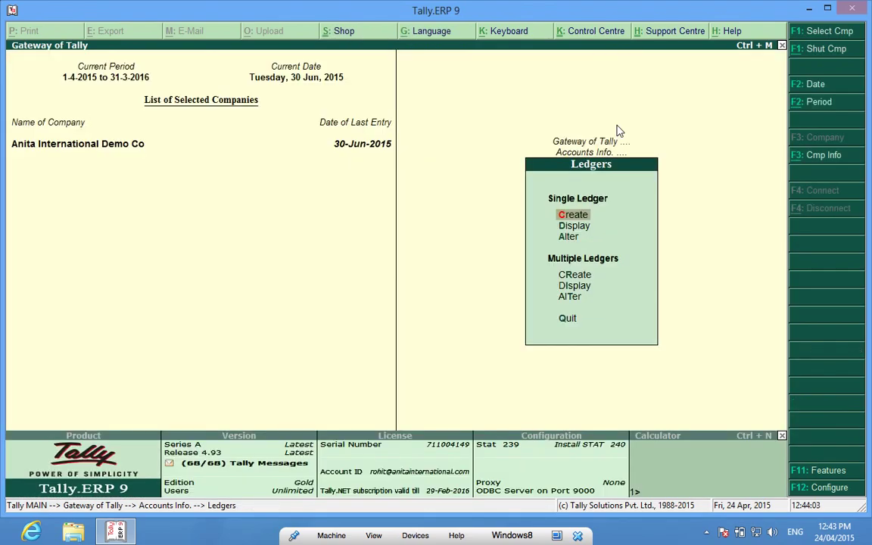
key(Escape)
key(Escape)
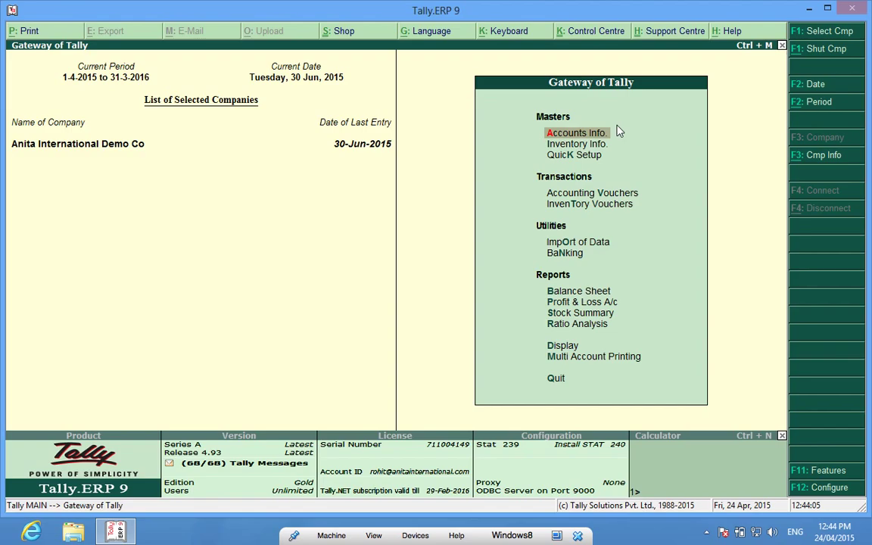